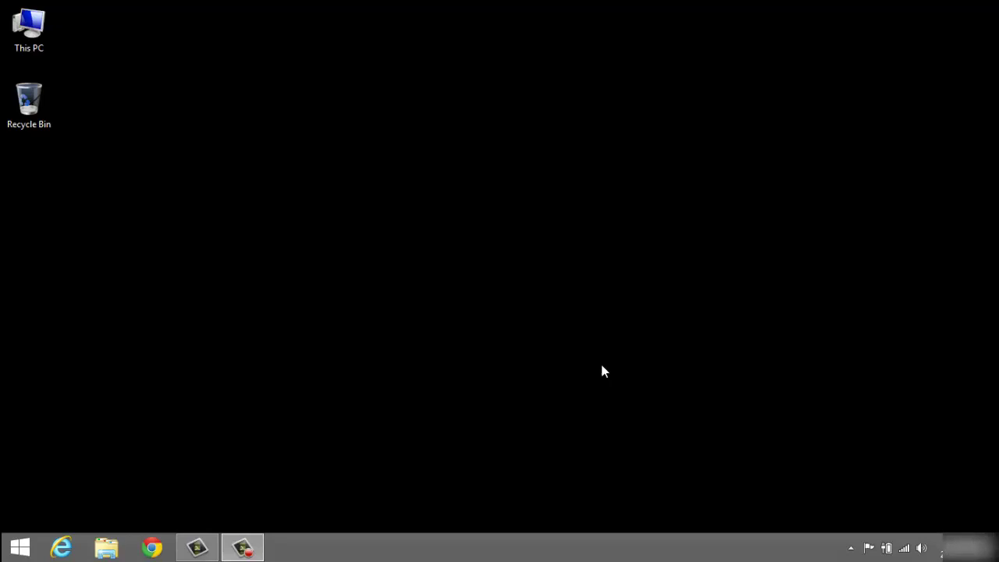
# Step: Launch Google Chrome and run a Google search for 'classic shell'
pyautogui.click(21, 549)
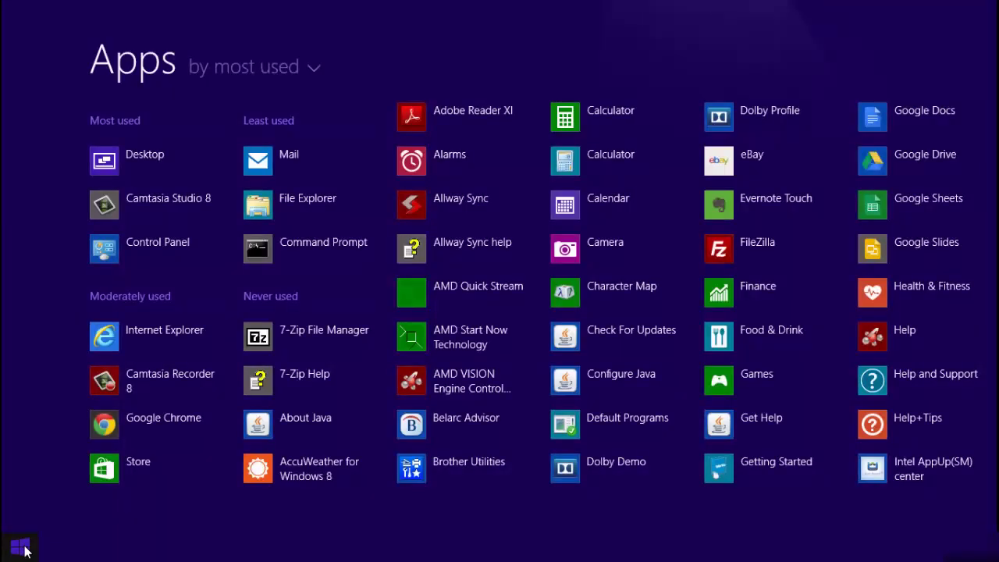
pyautogui.click(21, 549)
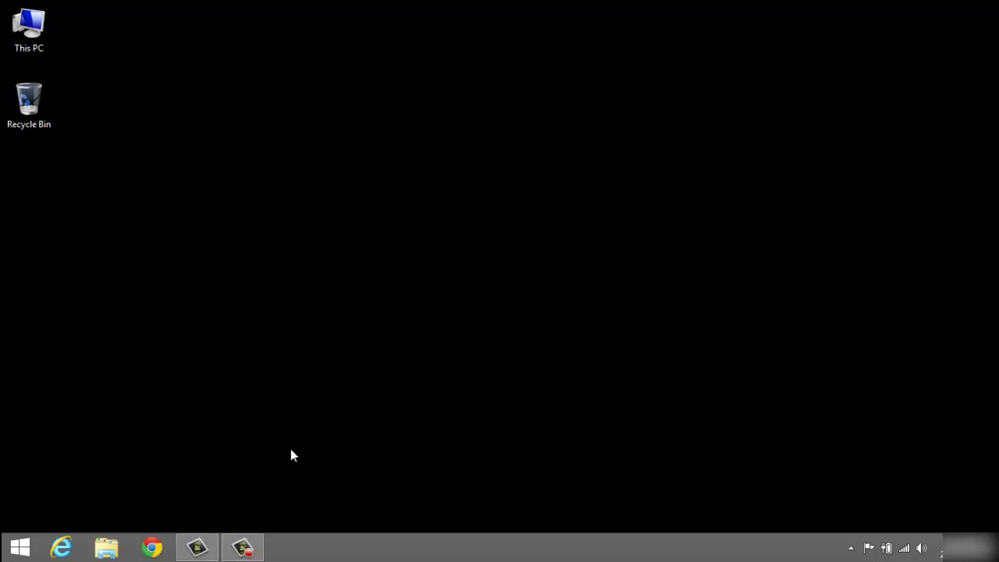
pyautogui.click(149, 540)
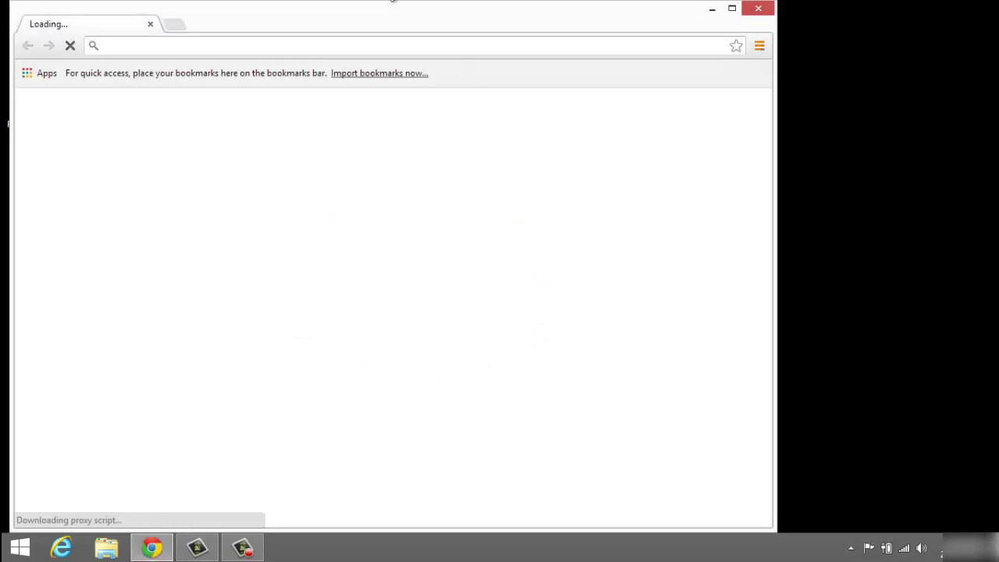
pyautogui.moveTo(354, 20); pyautogui.dragTo(437, 37)
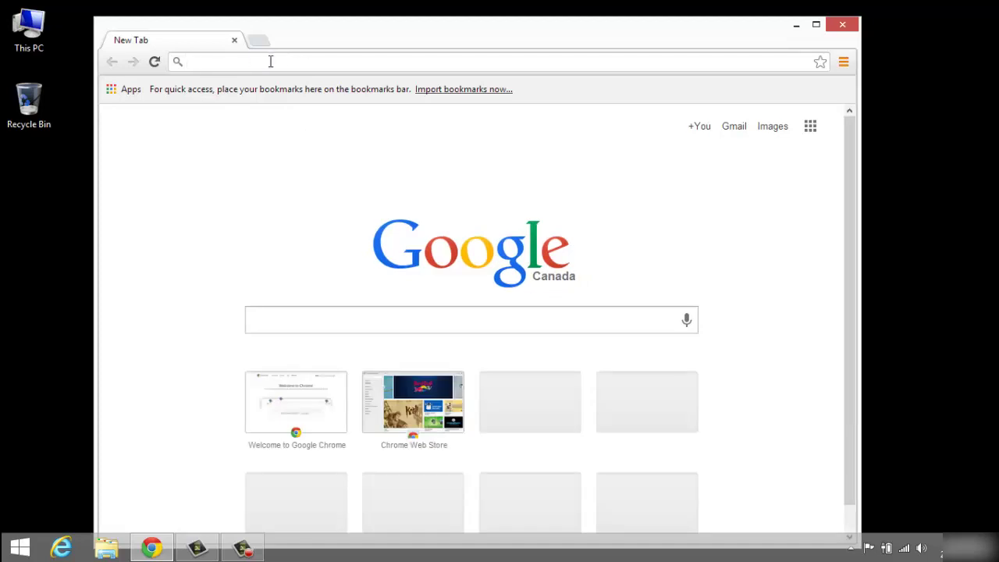
pyautogui.write('cl')
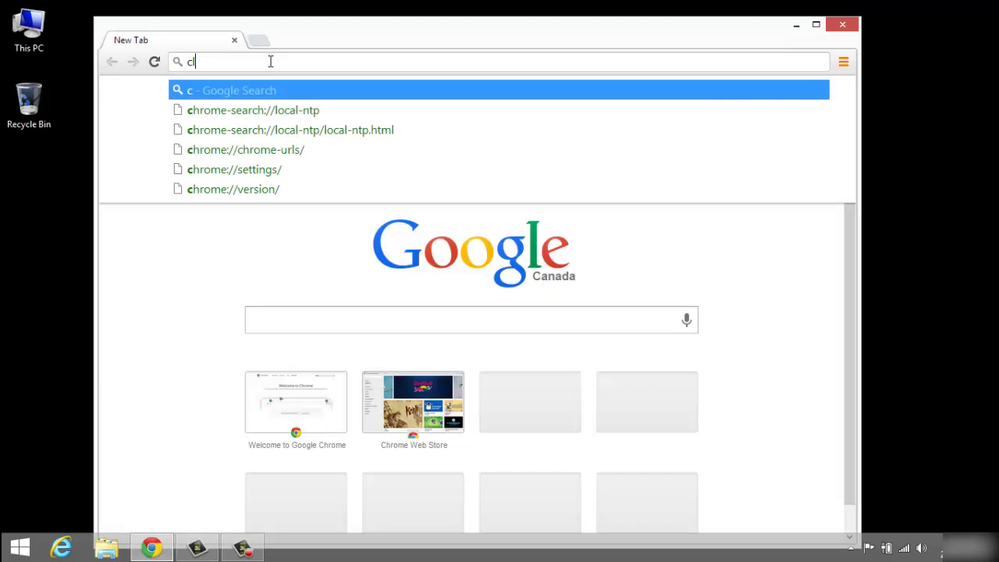
pyautogui.write('assic s')
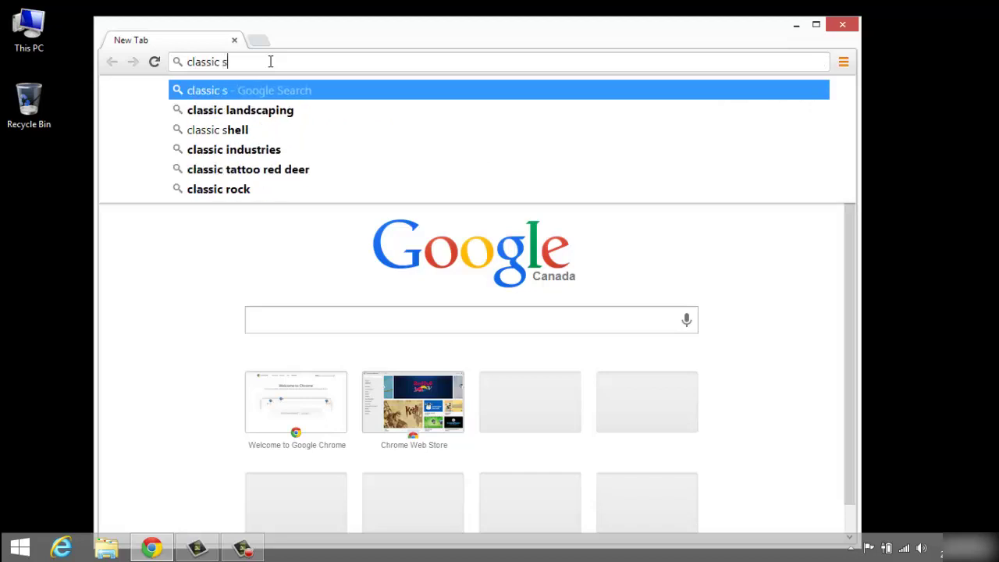
pyautogui.write('jhell')
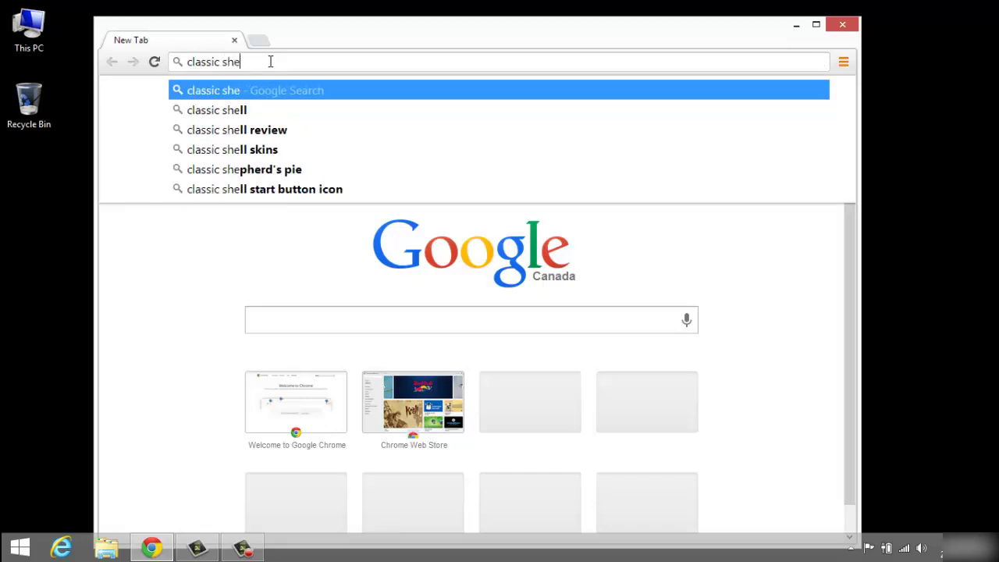
pyautogui.press('Return')
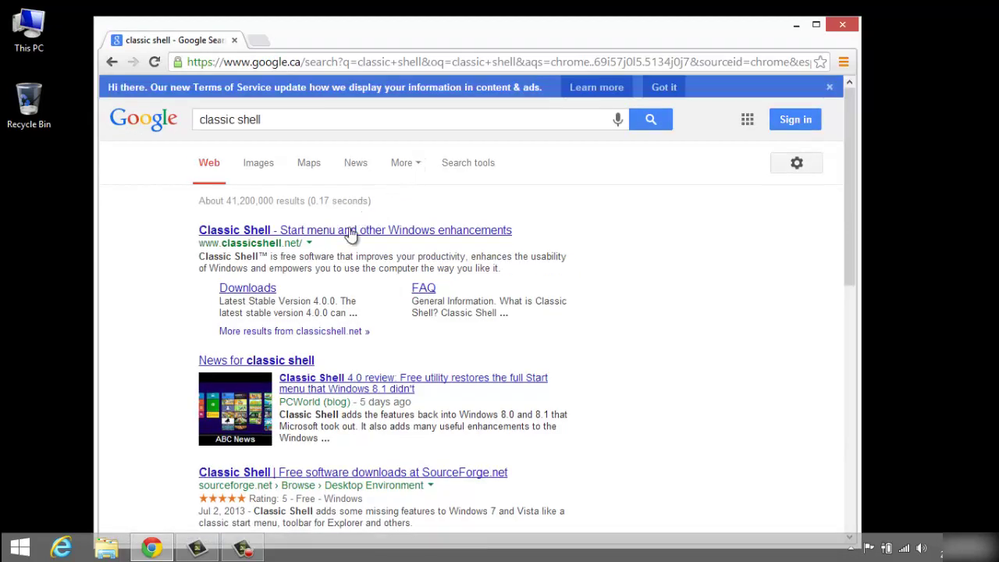
# Step: Open classicshell.net from the results and download the ClassicShellSetup_4 installer
pyautogui.click(392, 231)
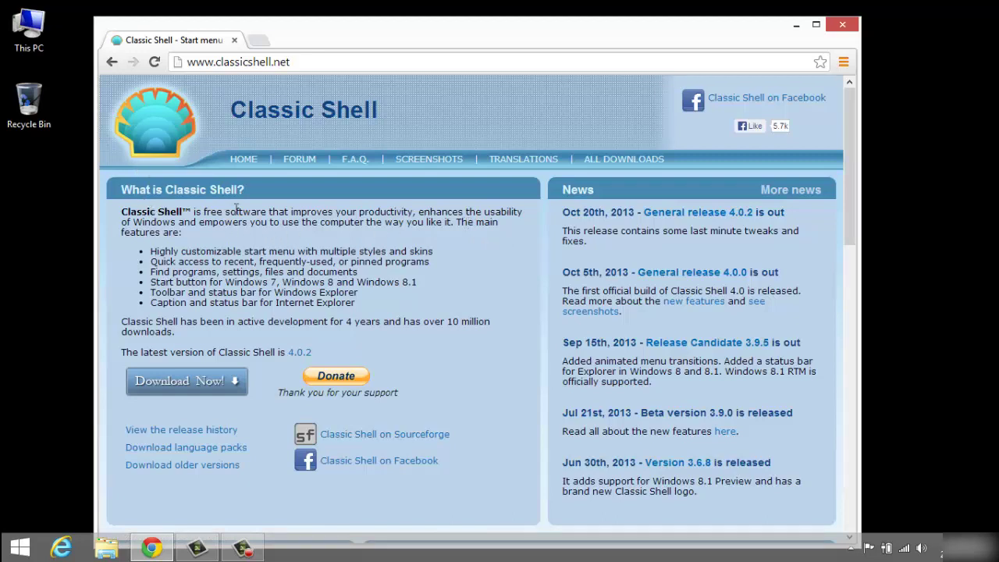
pyautogui.click(187, 381)
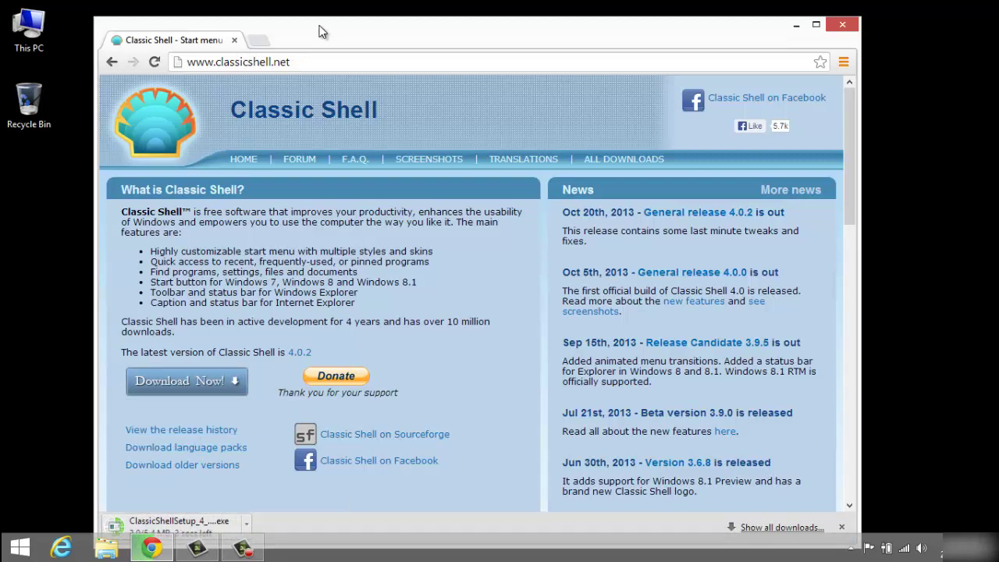
pyautogui.moveTo(321, 31); pyautogui.dragTo(319, 16)
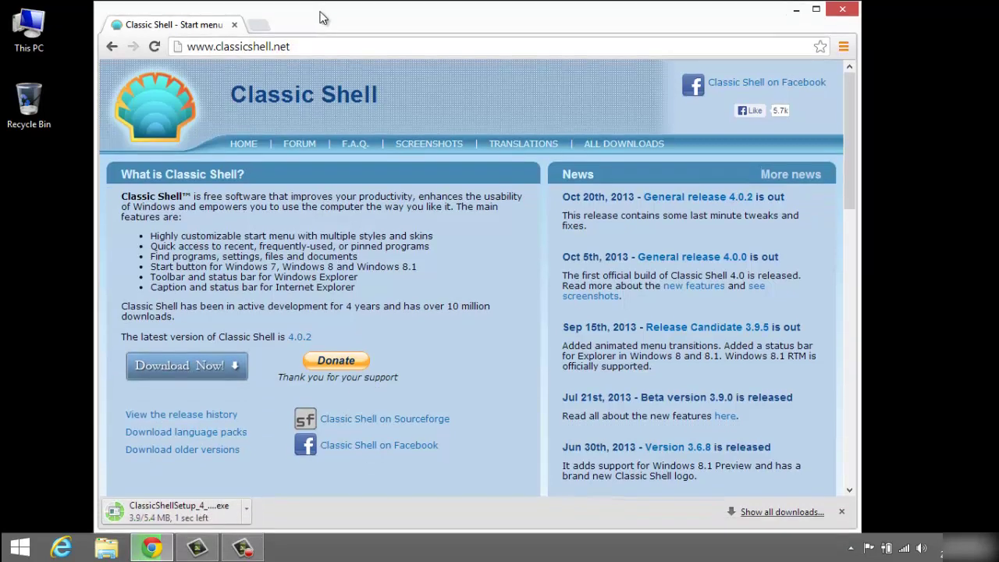
# Step: Run the downloaded setup, accept the licence and install with default features and location
pyautogui.click(150, 512)
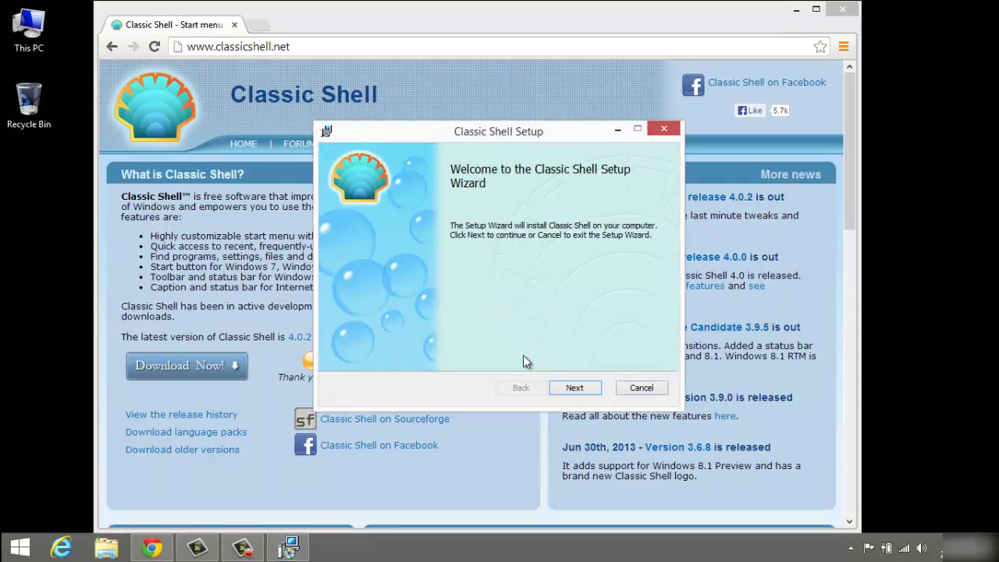
pyautogui.click(559, 388)
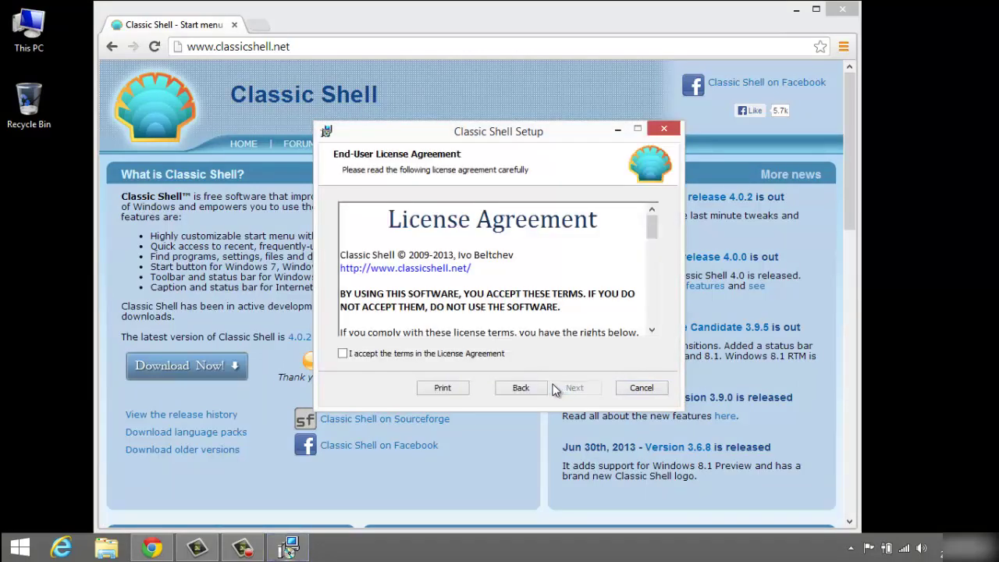
pyautogui.click(342, 354)
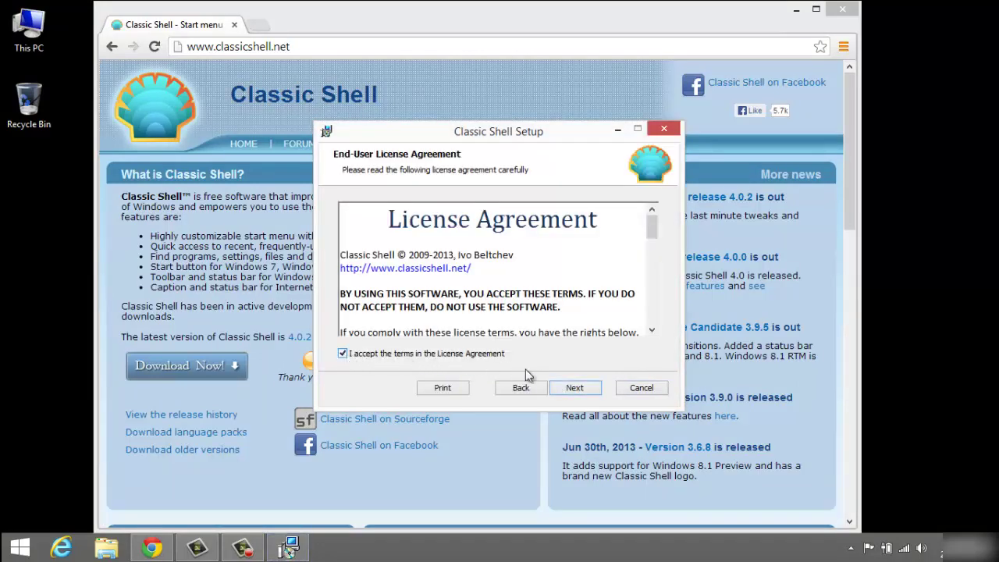
pyautogui.click(573, 386)
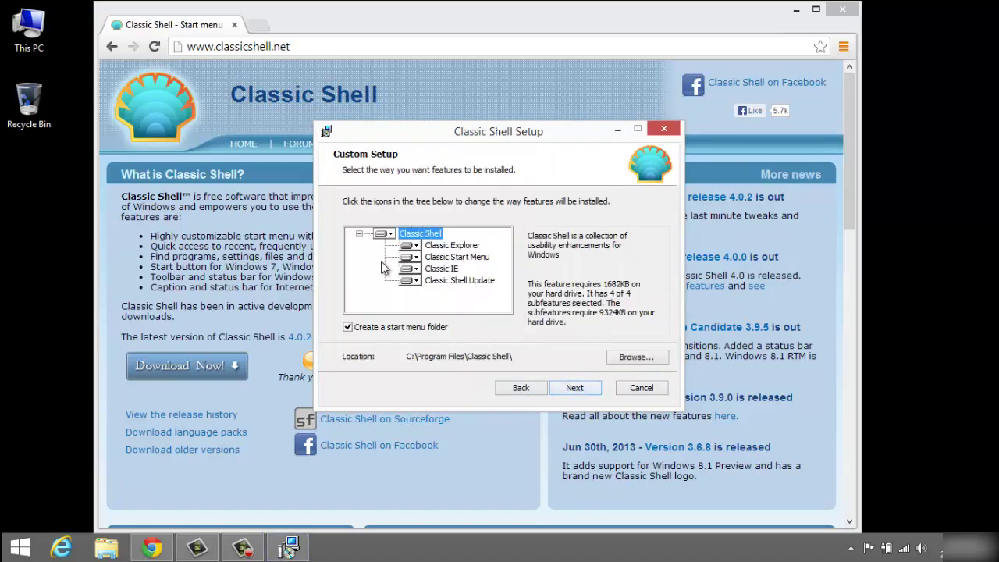
pyautogui.click(574, 391)
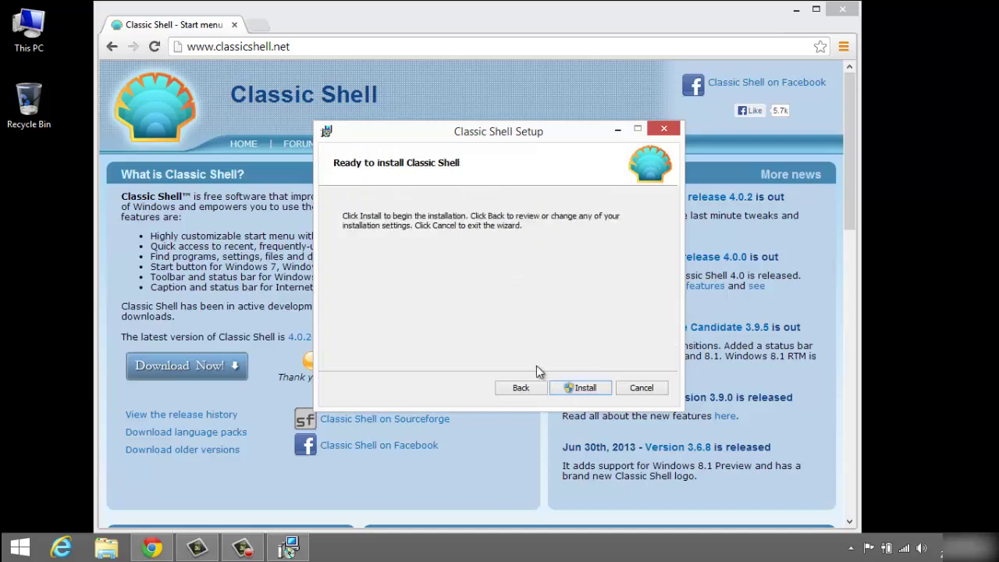
pyautogui.click(582, 388)
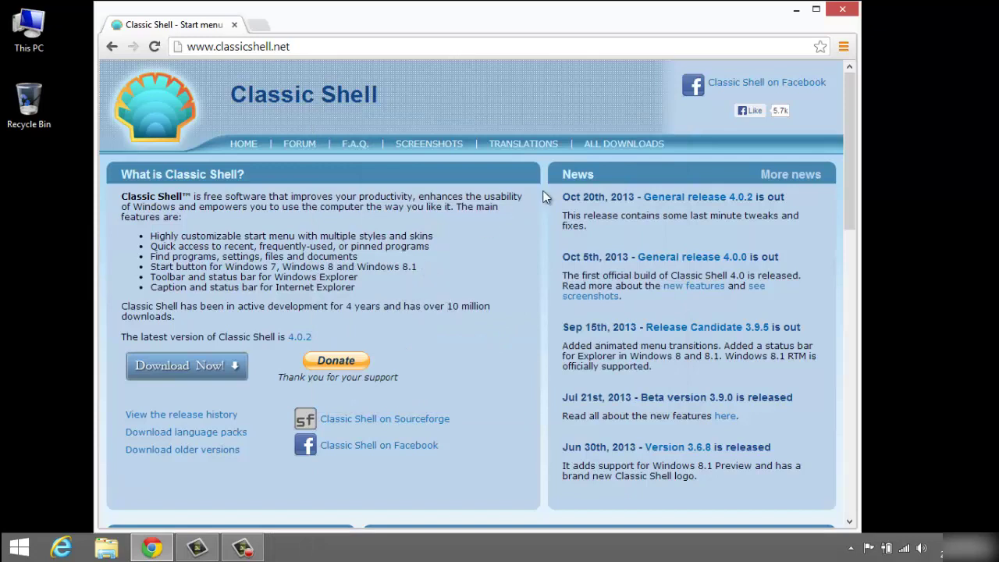
# Step: Sort the Windows 8.1 apps list by date installed and launch Classic Start Menu Settings
pyautogui.moveTo(997, 107)
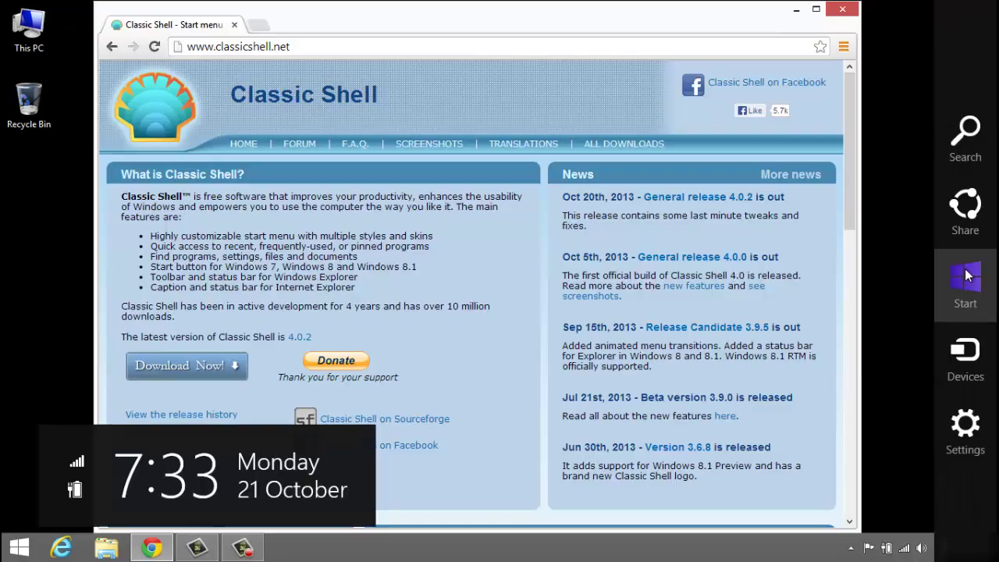
pyautogui.click(966, 285)
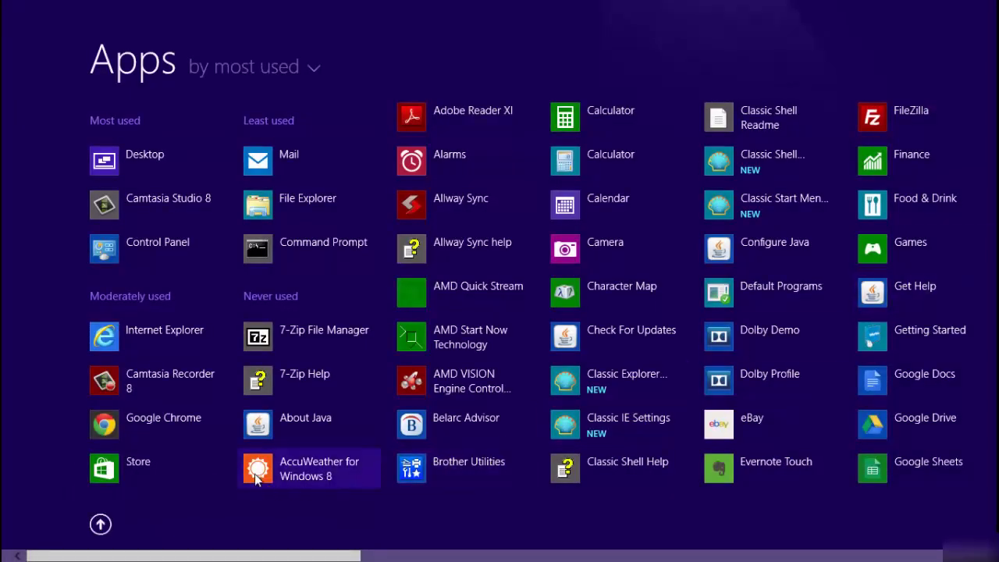
pyautogui.scroll(-3, 721, 392)
pyautogui.scroll(3, 720, 390)
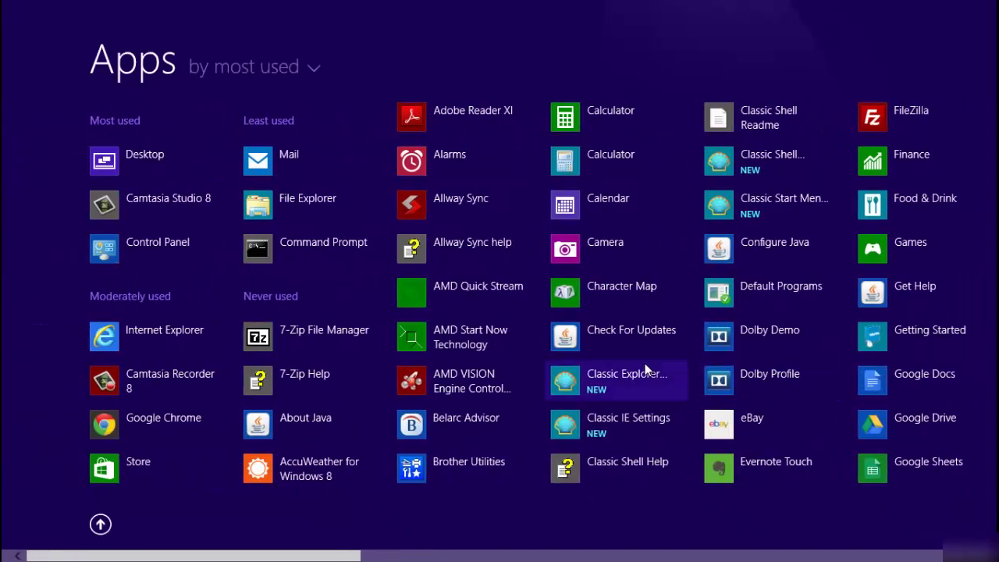
pyautogui.click(284, 66)
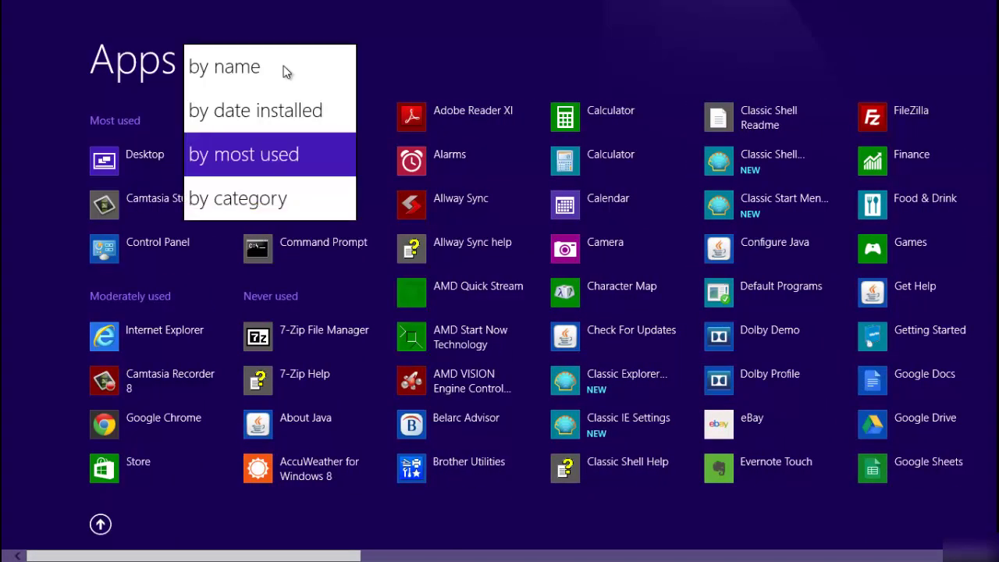
pyautogui.click(282, 118)
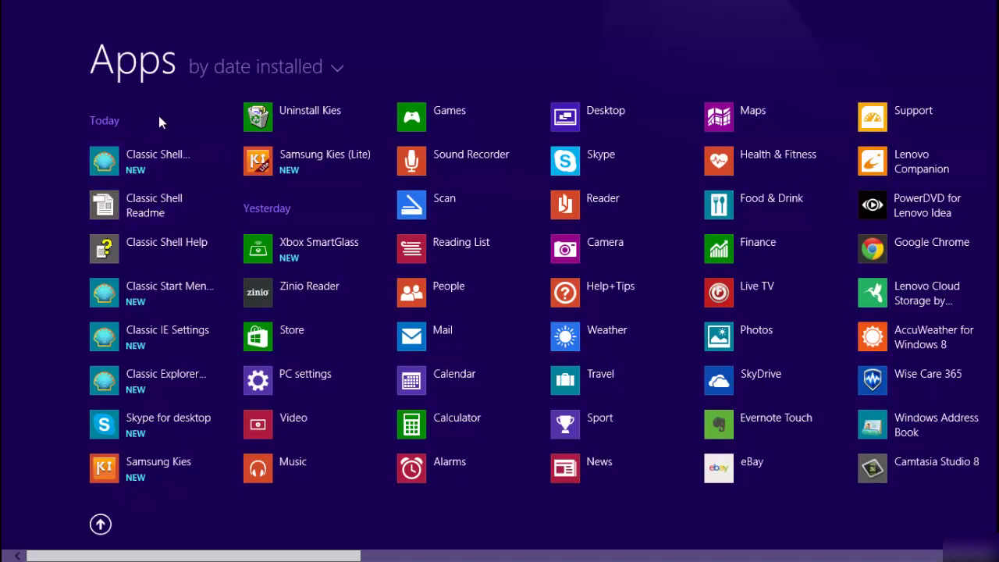
pyautogui.click(177, 290)
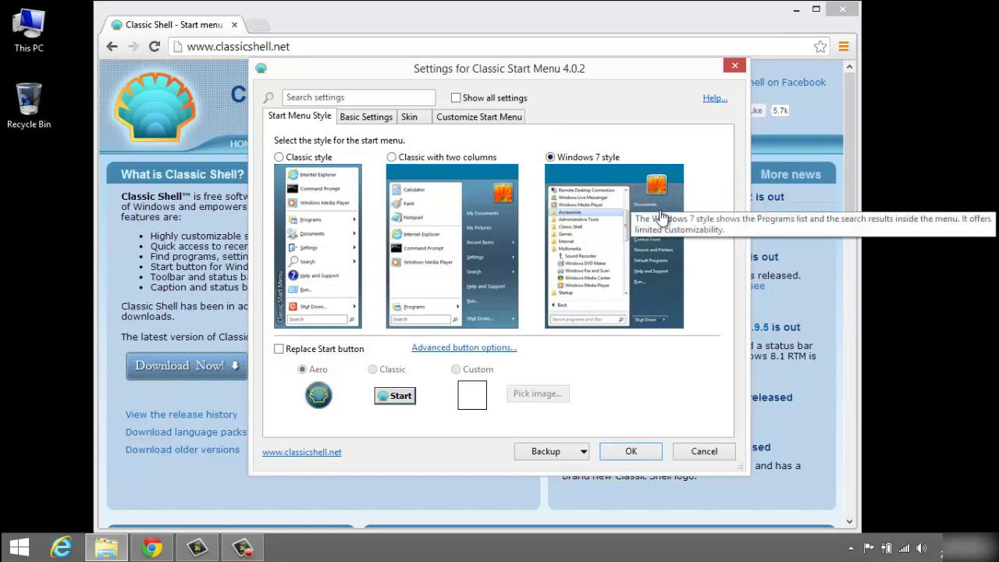
# Step: Enable 'Replace Start button' and choose the Classic button style after trying Custom
pyautogui.click(279, 350)
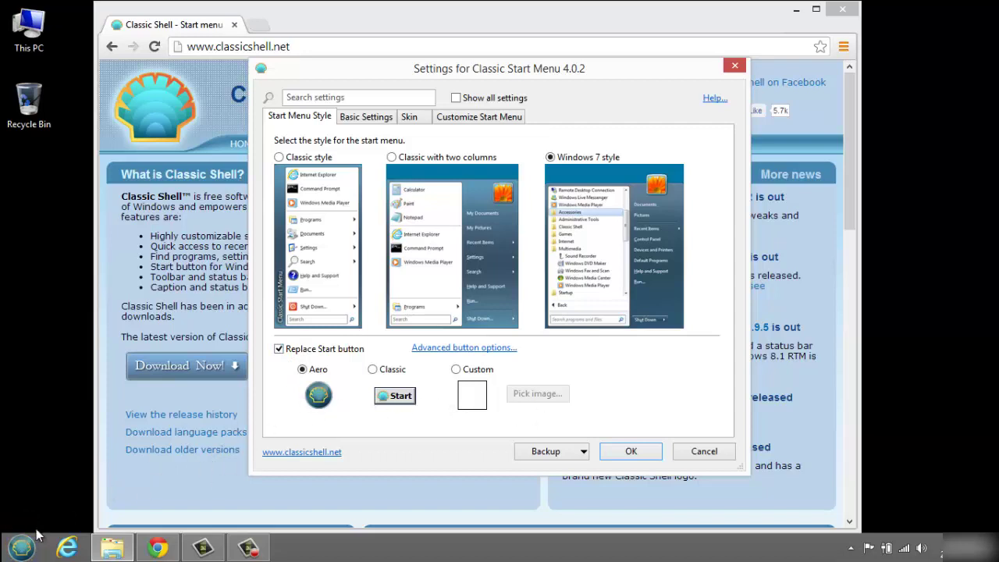
pyautogui.click(373, 371)
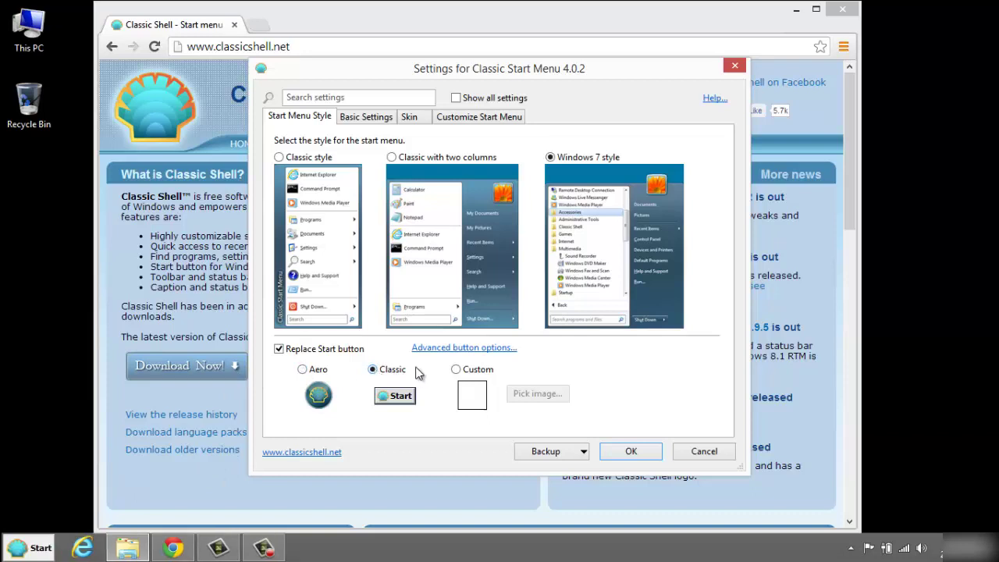
pyautogui.click(456, 370)
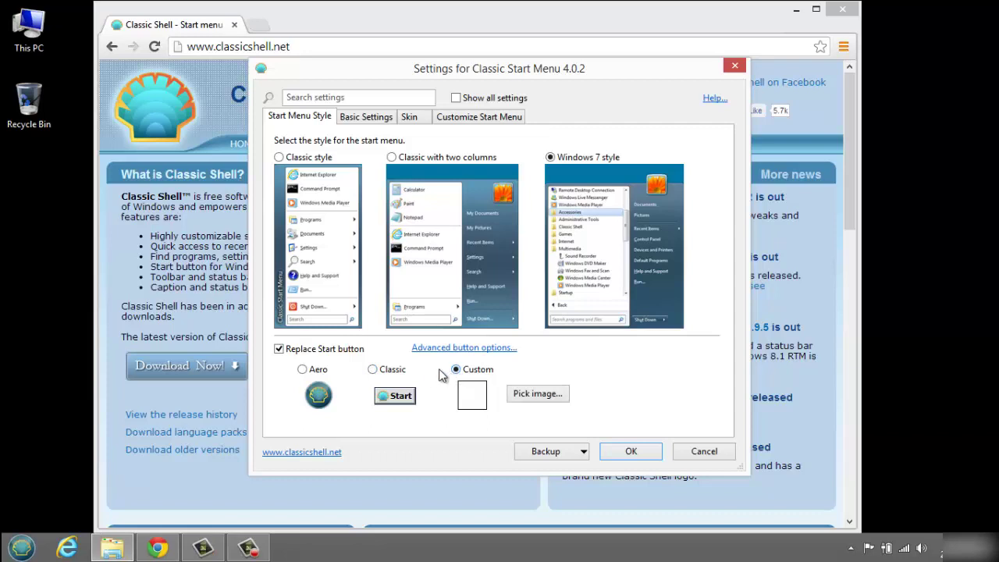
pyautogui.click(374, 370)
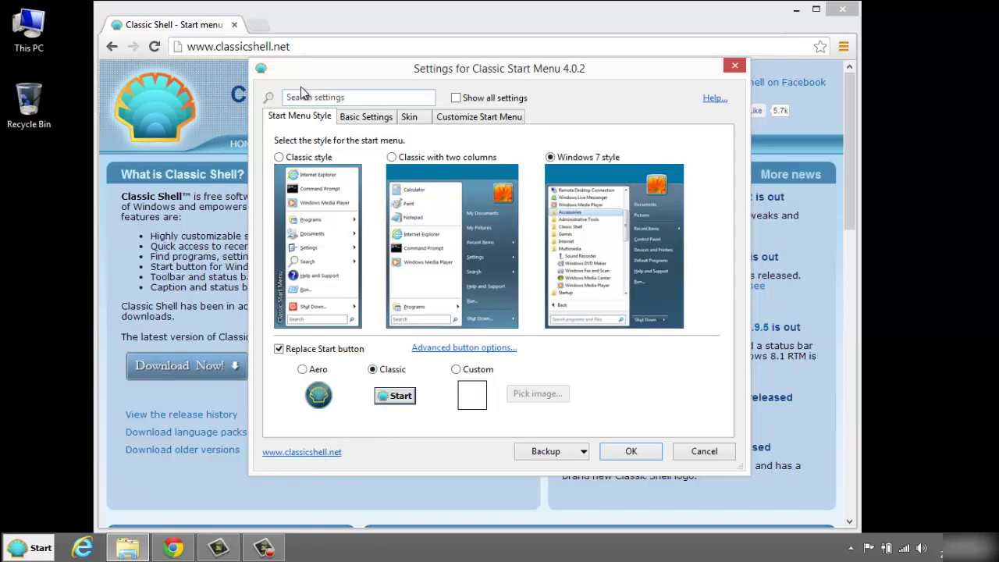
pyautogui.click(367, 118)
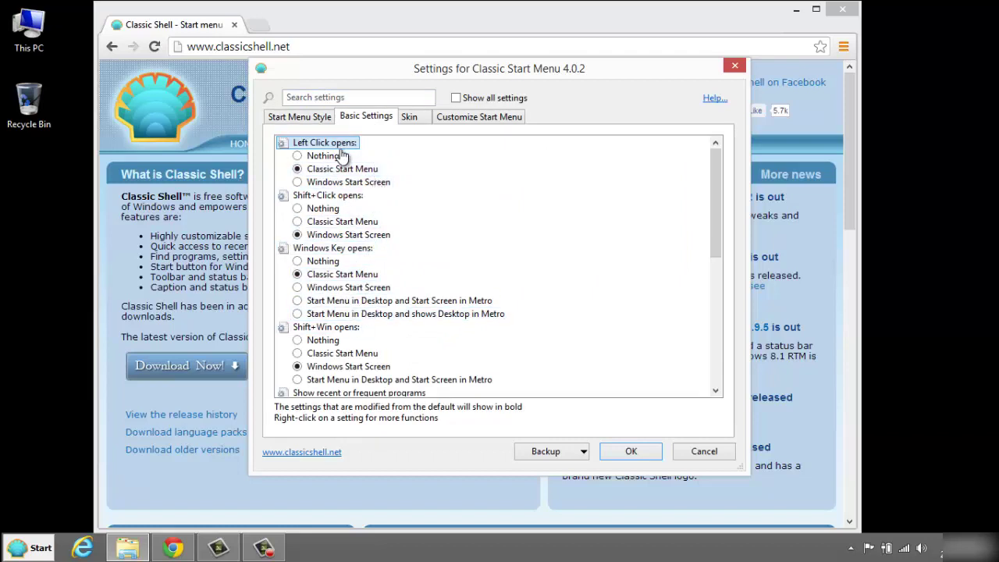
pyautogui.scroll(-7, 348, 238)
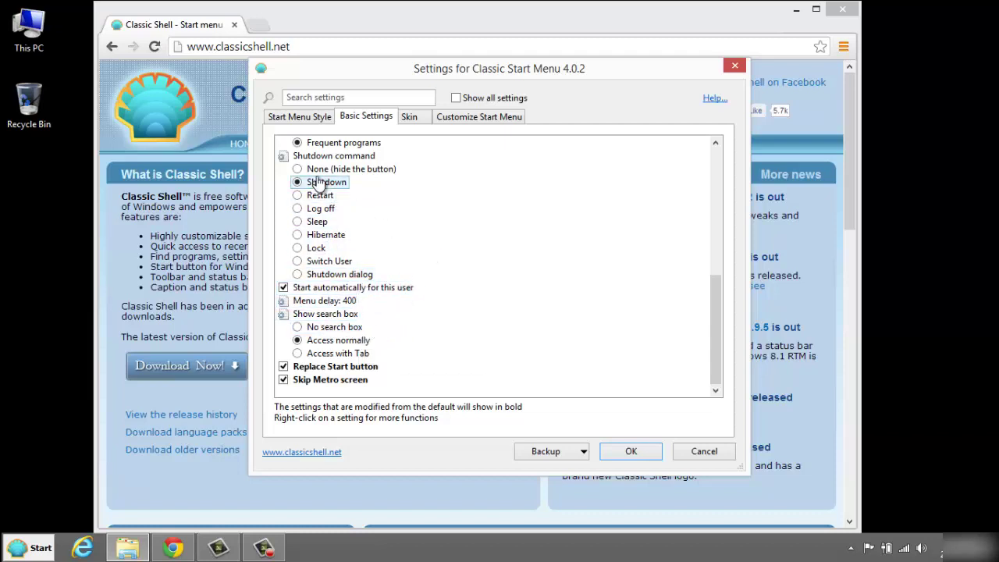
pyautogui.scroll(5, 335, 336)
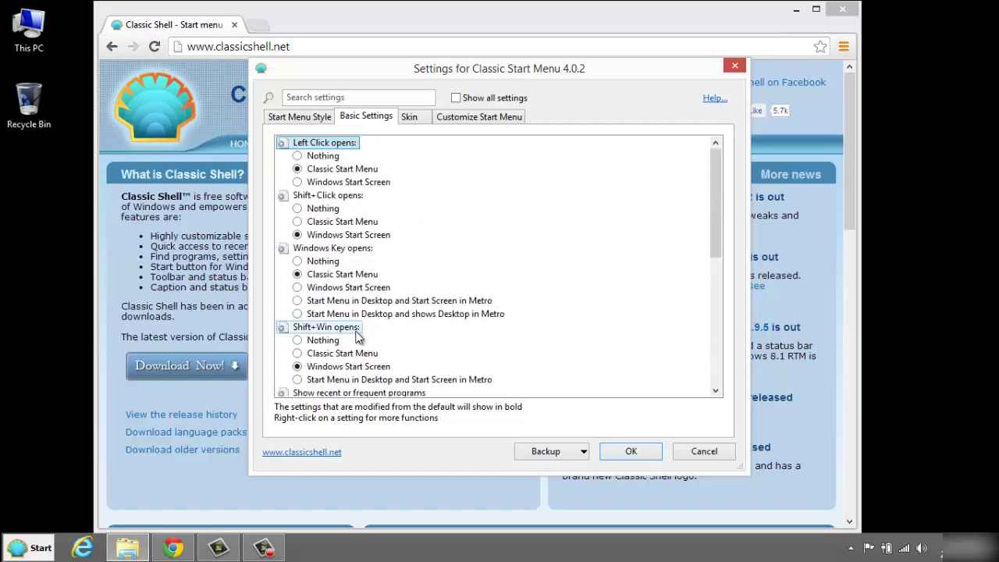
pyautogui.click(406, 117)
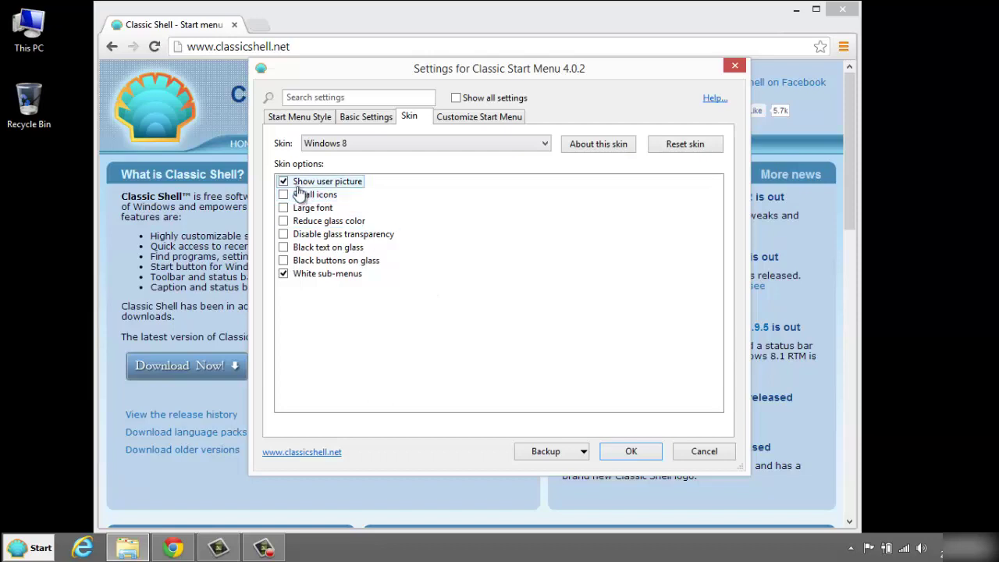
pyautogui.click(463, 117)
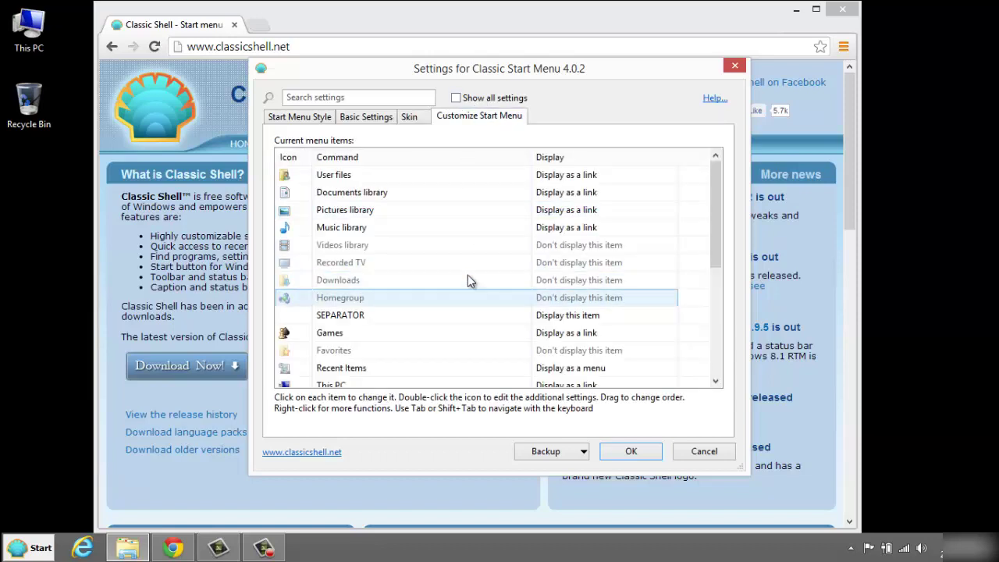
pyautogui.click(299, 119)
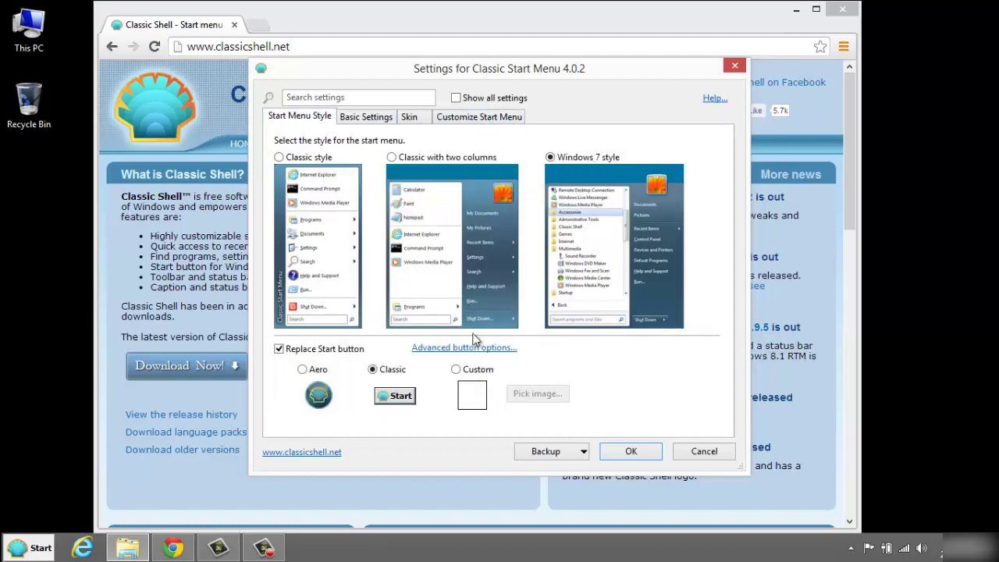
# Step: Save the settings with OK and bring up the new classic Start menu
pyautogui.click(632, 453)
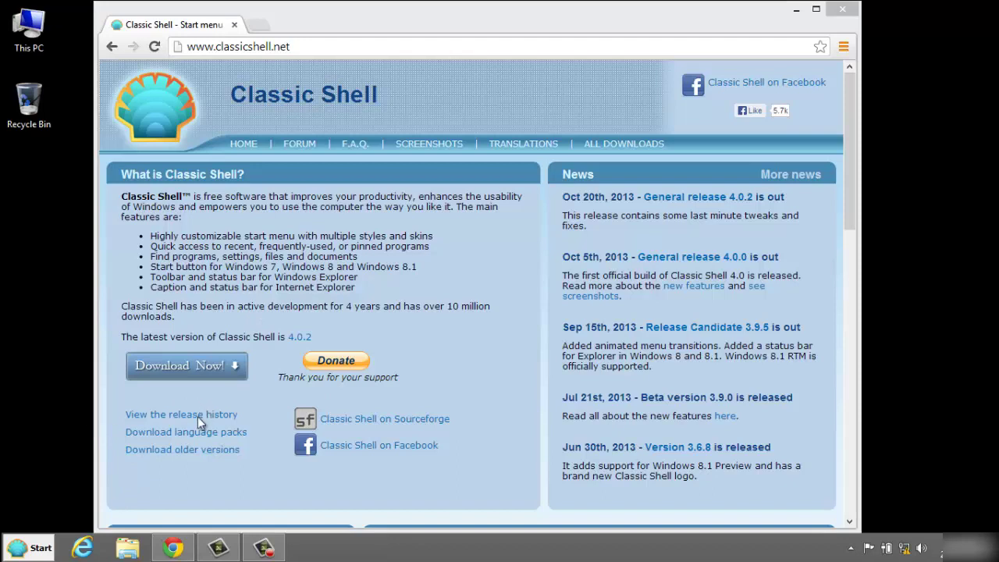
pyautogui.click(34, 549)
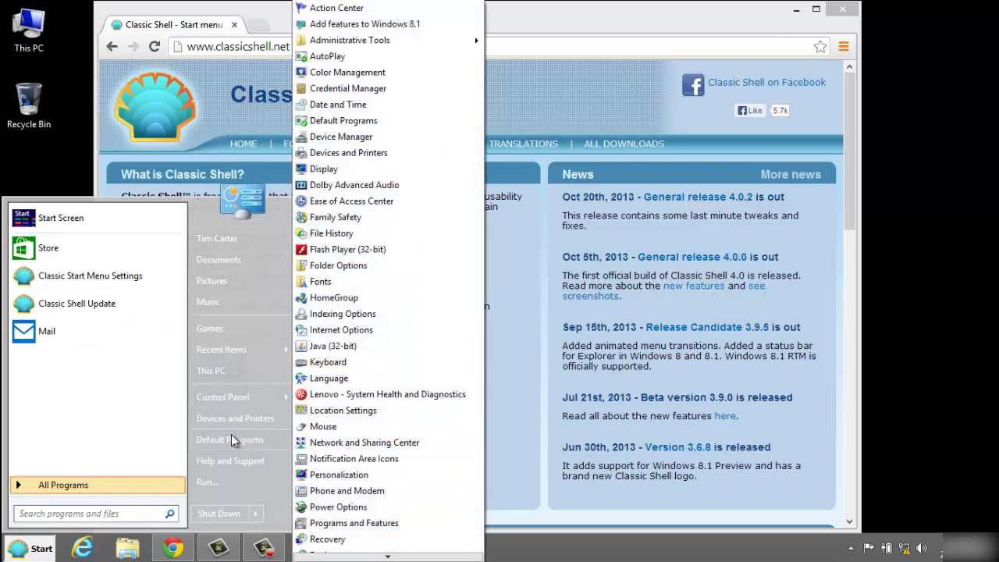
# Step: Browse the All Programs list, return to the main menu, and close the Start menu
pyautogui.click(77, 486)
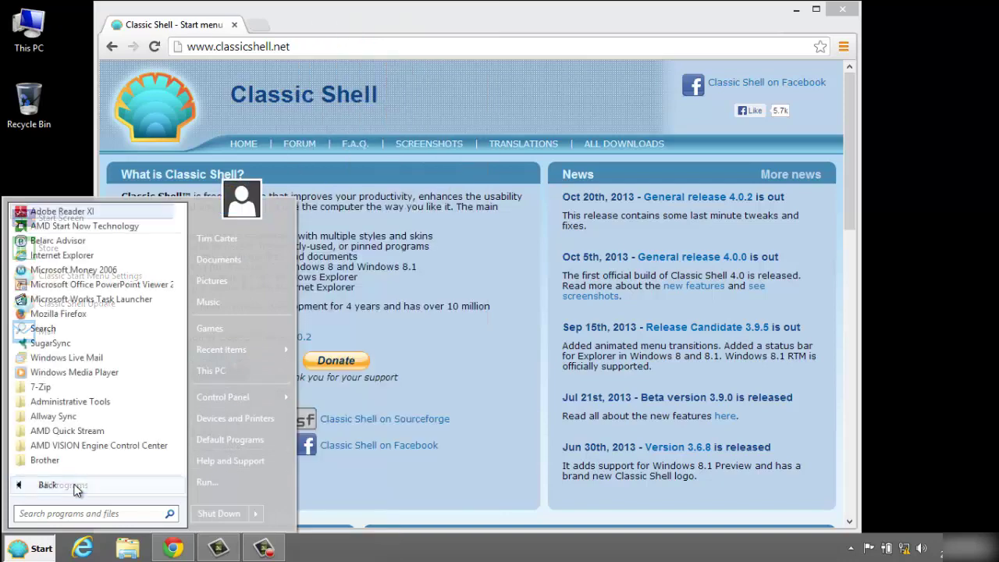
pyautogui.scroll(-9, 104, 282)
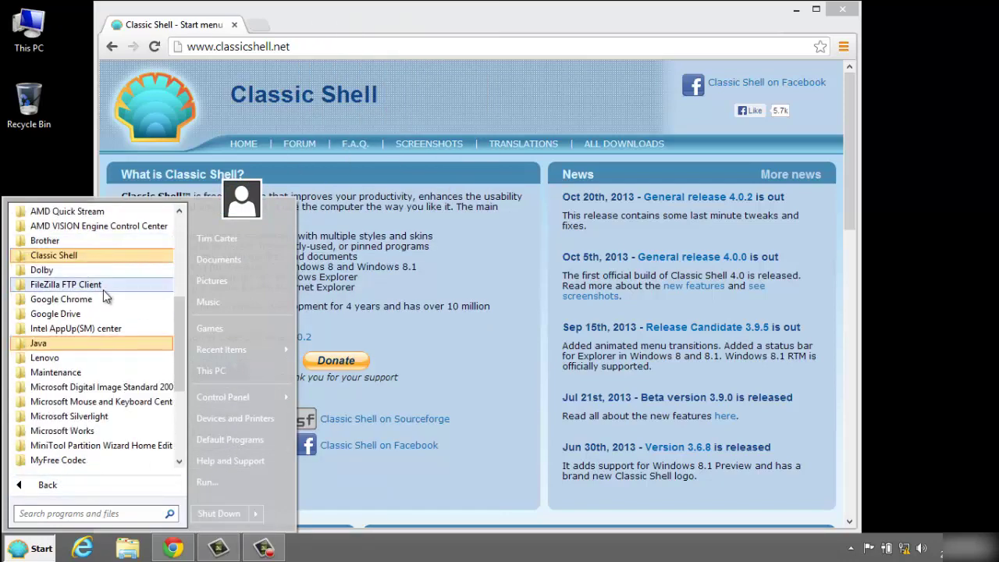
pyautogui.scroll(9, 104, 304)
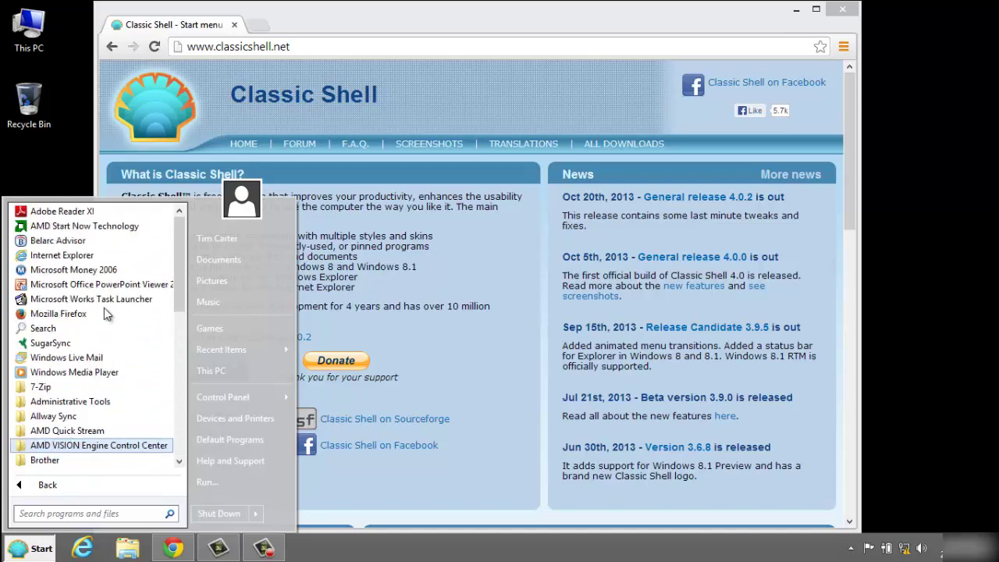
pyautogui.click(35, 489)
pyautogui.click(28, 546)
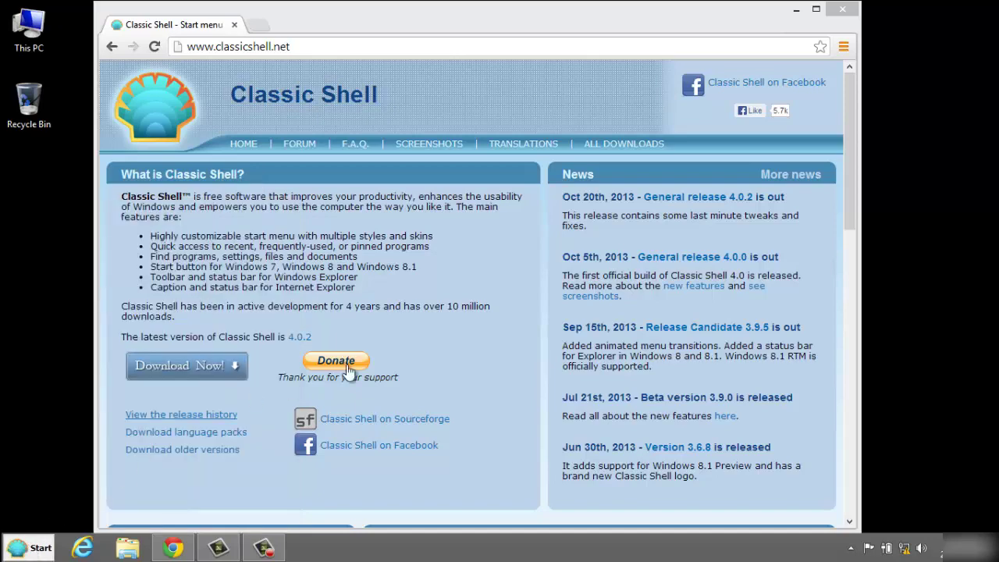